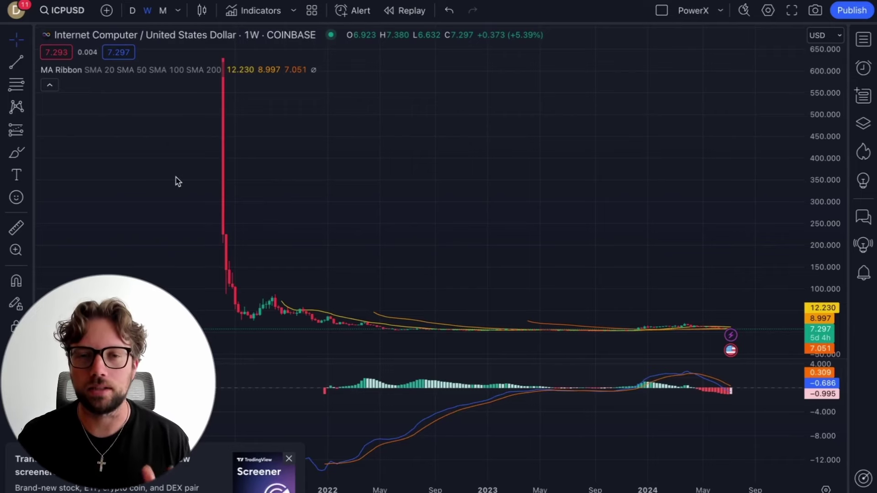
{"action": "scroll", "coordinate": [176, 178], "scroll_direction": "up", "scroll_amount": 5}
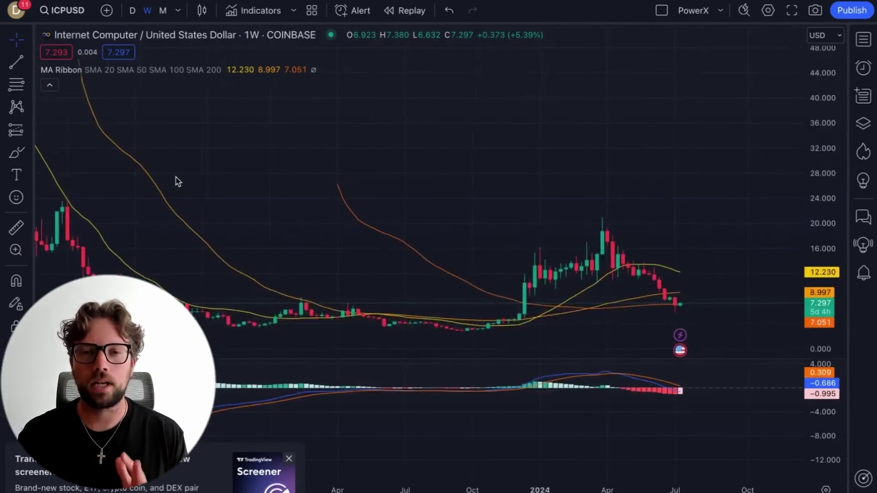
{"action": "scroll", "coordinate": [176, 178], "scroll_direction": "up", "scroll_amount": 5}
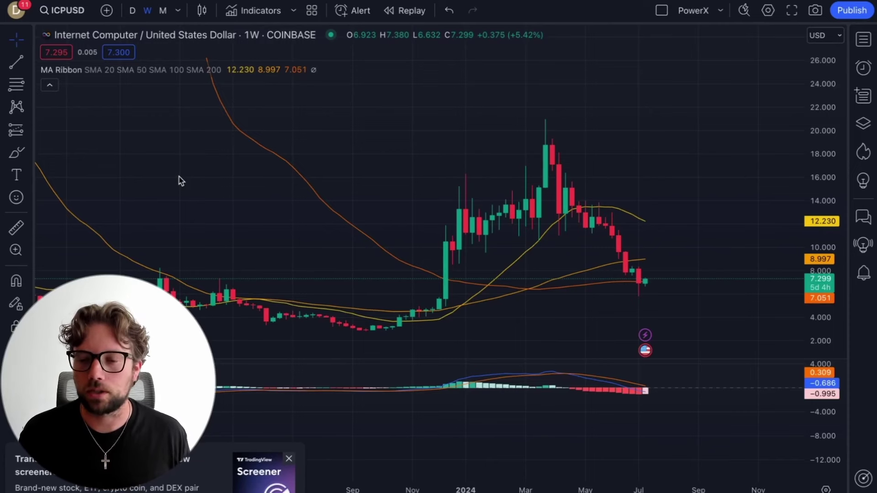
{"action": "scroll", "coordinate": [202, 197], "scroll_direction": "down", "scroll_amount": 5}
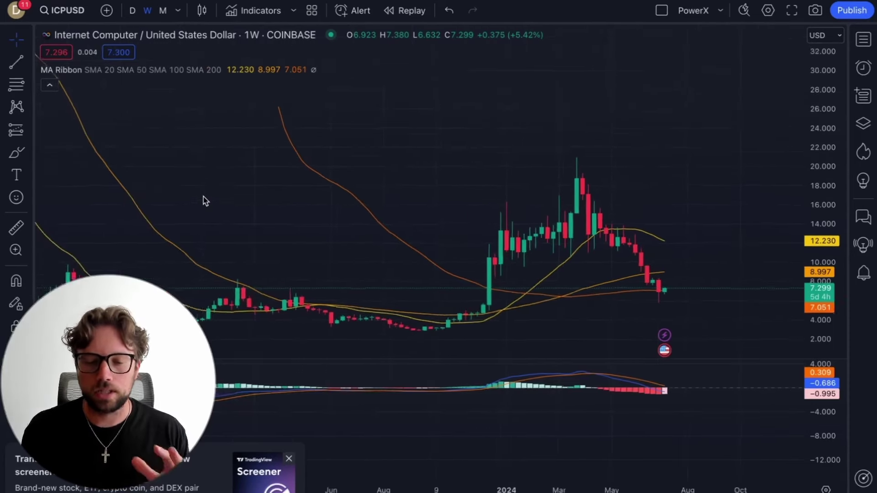
{"action": "scroll", "coordinate": [202, 200], "scroll_direction": "down", "scroll_amount": 1}
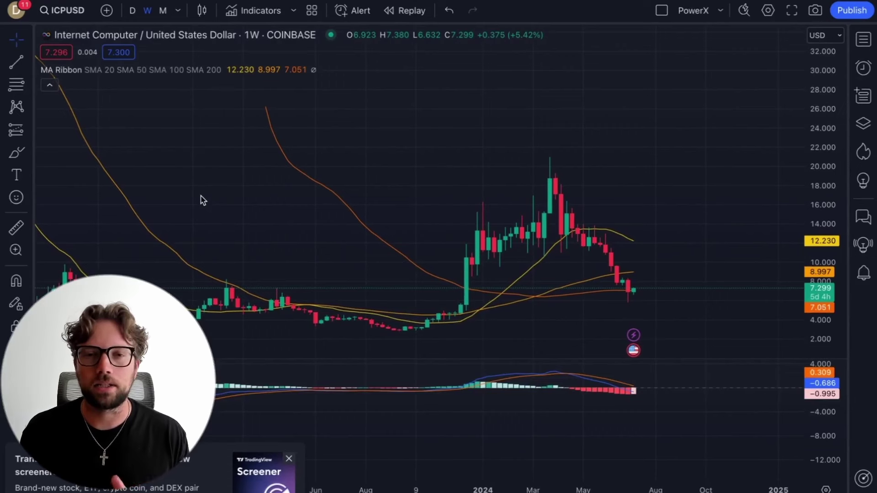
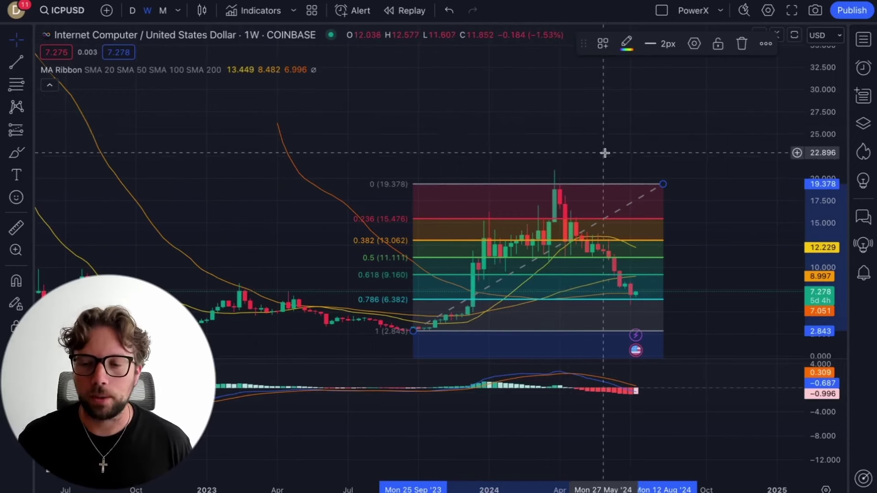
Move the Fib retracement's lower anchor to the September 2023 low at about 2.733.
{"action": "scroll", "coordinate": [606, 150], "scroll_direction": "down", "scroll_amount": 3}
{"action": "scroll", "coordinate": [605, 152], "scroll_direction": "up", "scroll_amount": 6}
{"action": "scroll", "coordinate": [607, 155], "scroll_direction": "up", "scroll_amount": 1}
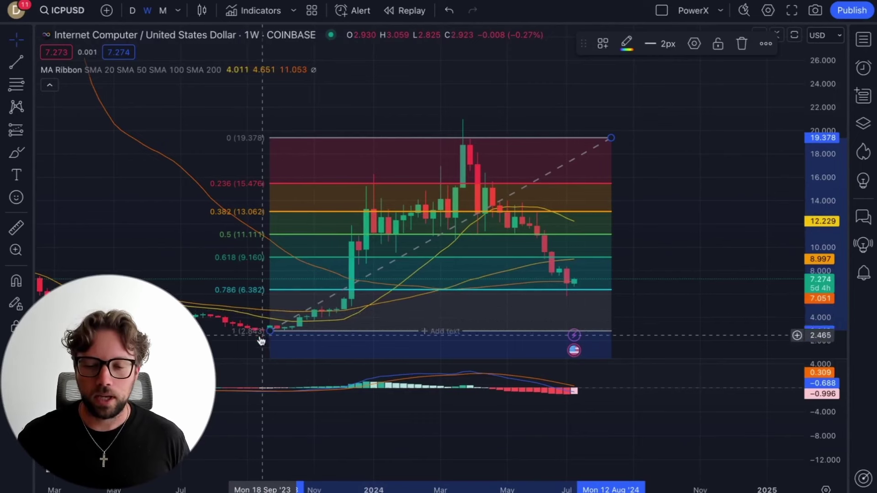
{"action": "left_click_drag", "start_coordinate": [269, 331], "coordinate": [265, 333]}
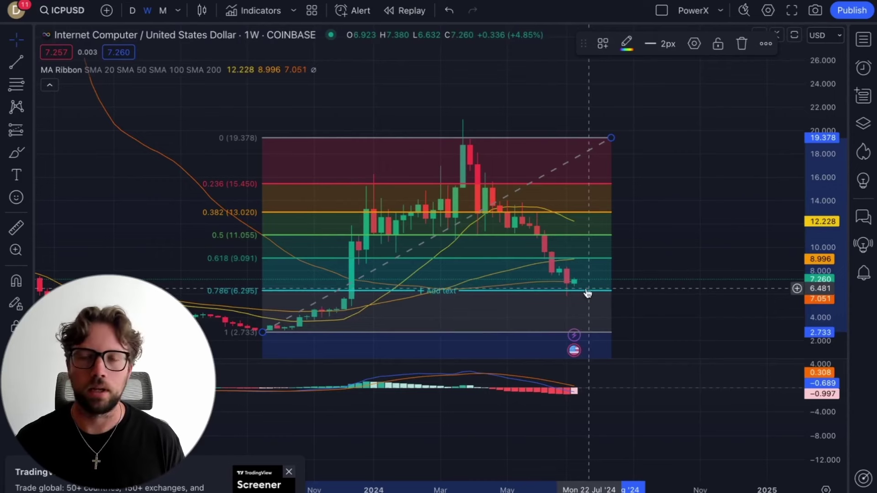
Remove the Moving Average Convergence Divergence pane and add the Relative Strength Index indicator to the weekly chart.
{"action": "left_click_drag", "start_coordinate": [531, 434], "coordinate": [601, 434]}
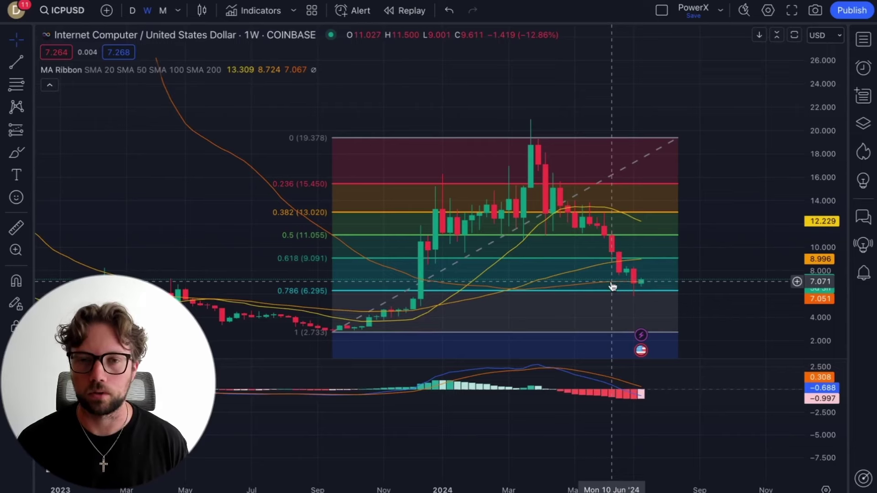
{"action": "scroll", "coordinate": [368, 190], "scroll_direction": "down", "scroll_amount": 3}
{"action": "scroll", "coordinate": [367, 190], "scroll_direction": "down", "scroll_amount": 2}
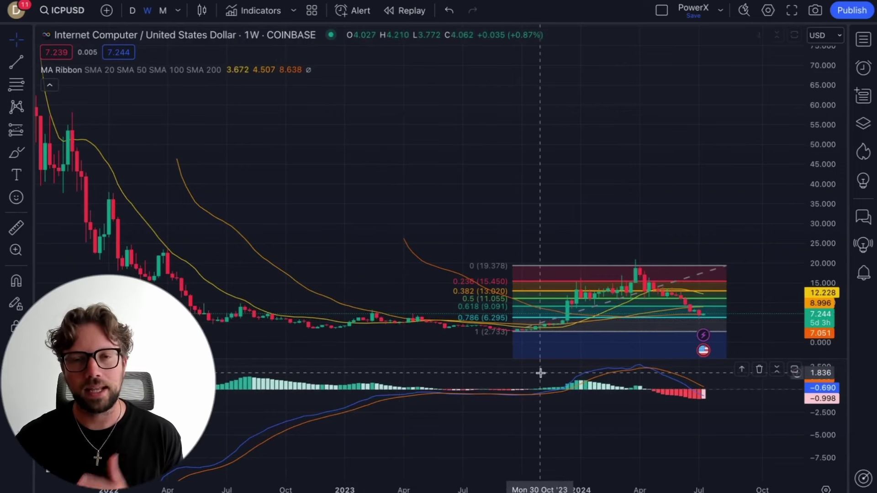
{"action": "scroll", "coordinate": [539, 374], "scroll_direction": "up", "scroll_amount": 5}
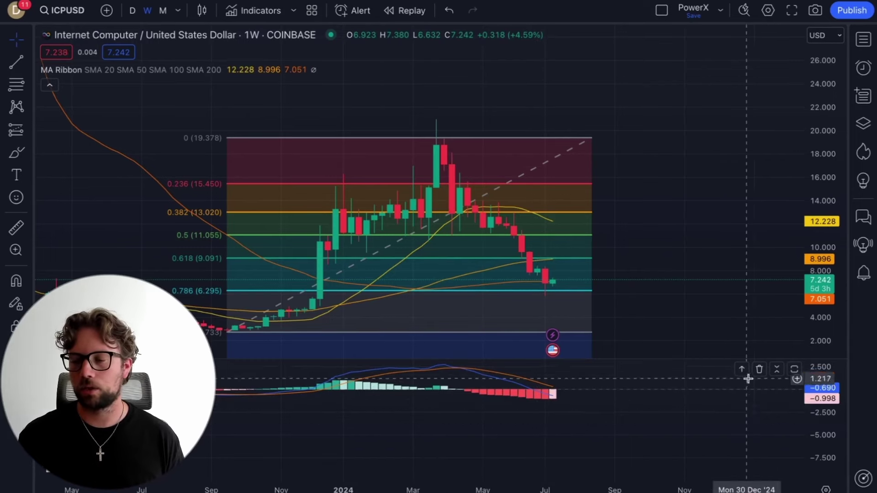
{"action": "left_click", "coordinate": [759, 370]}
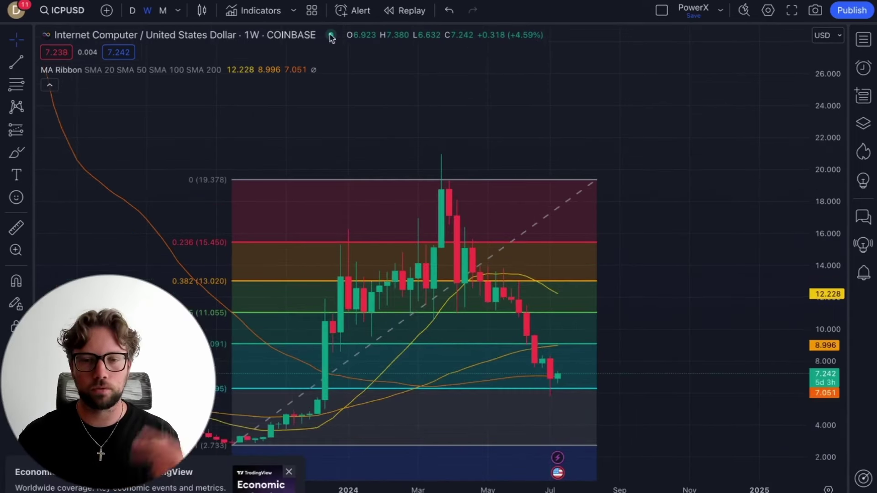
{"action": "left_click", "coordinate": [255, 11]}
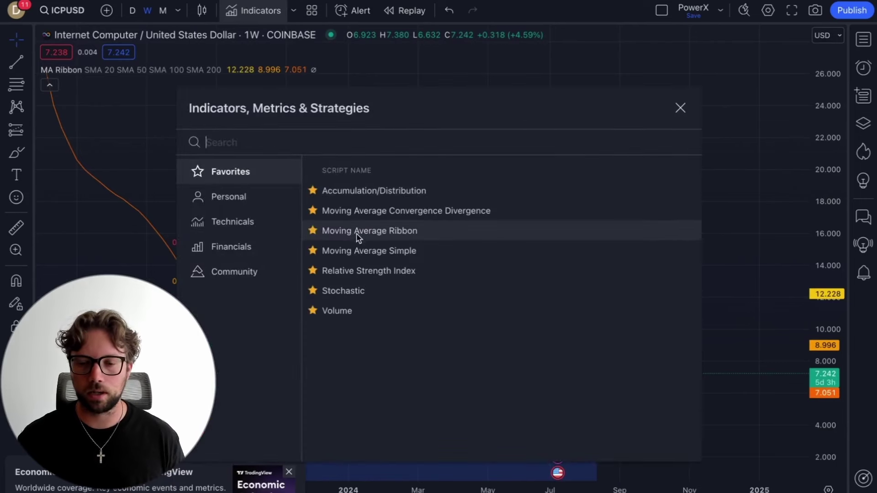
{"action": "left_click", "coordinate": [364, 270]}
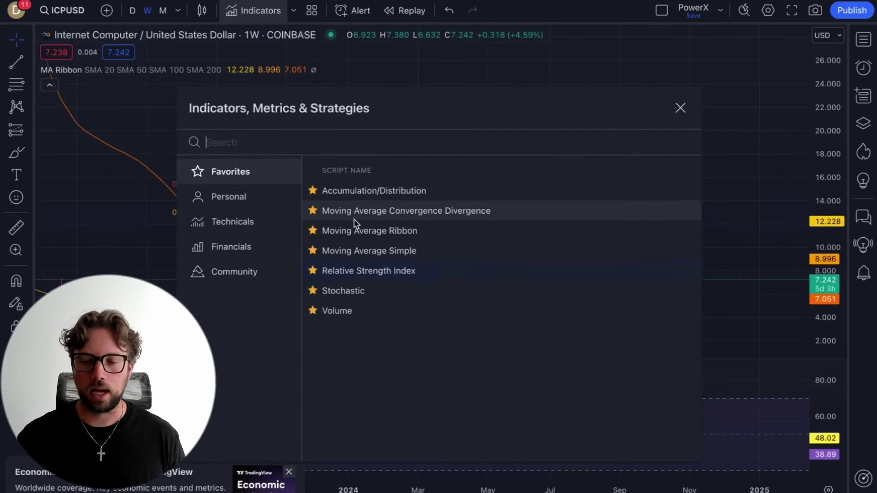
{"action": "left_click", "coordinate": [680, 108]}
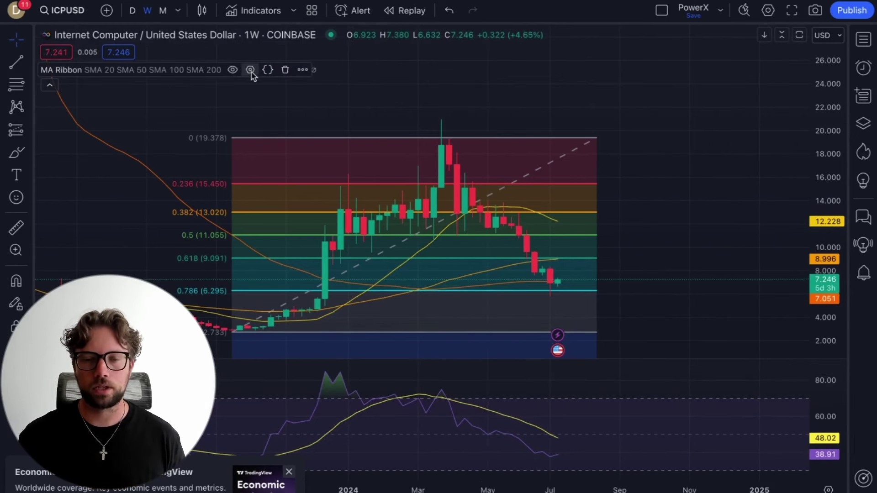
Remove the Moving Average Ribbon from the chart and add the Moving Average Convergence Divergence indicator.
{"action": "left_click", "coordinate": [286, 70]}
{"action": "left_click", "coordinate": [255, 11]}
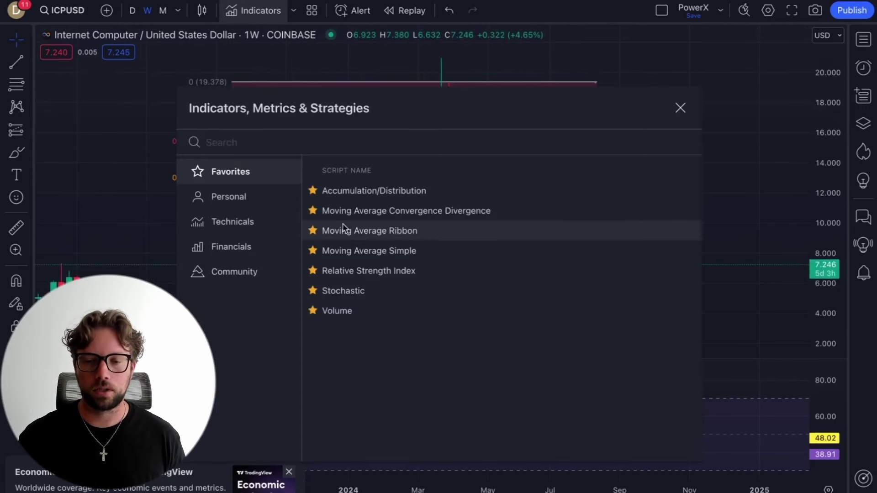
{"action": "left_click", "coordinate": [368, 212]}
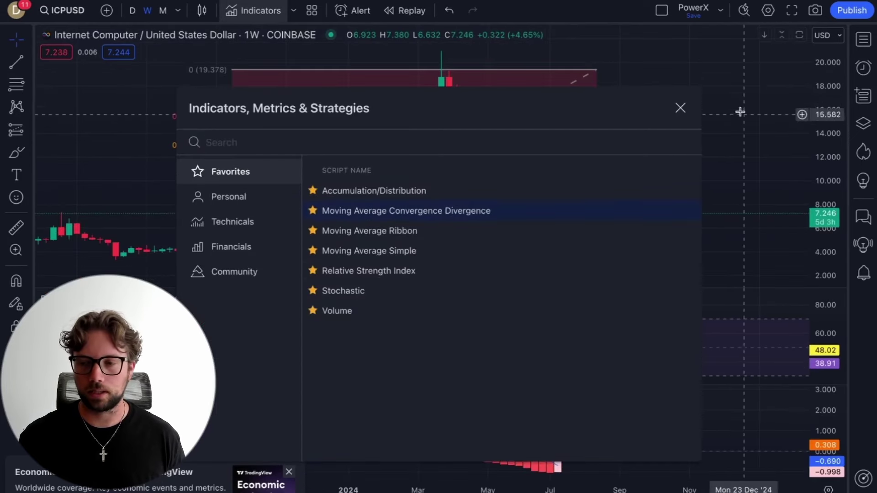
{"action": "left_click", "coordinate": [679, 108]}
Delete the Fib retracement drawing from the weekly ICPUSD chart.
{"action": "scroll", "coordinate": [503, 352], "scroll_direction": "down", "scroll_amount": 1}
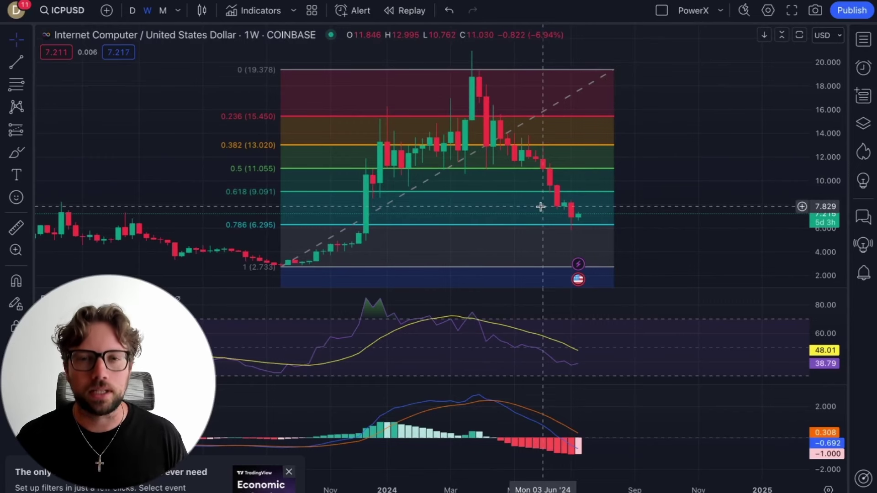
{"action": "scroll", "coordinate": [541, 207], "scroll_direction": "down", "scroll_amount": 2}
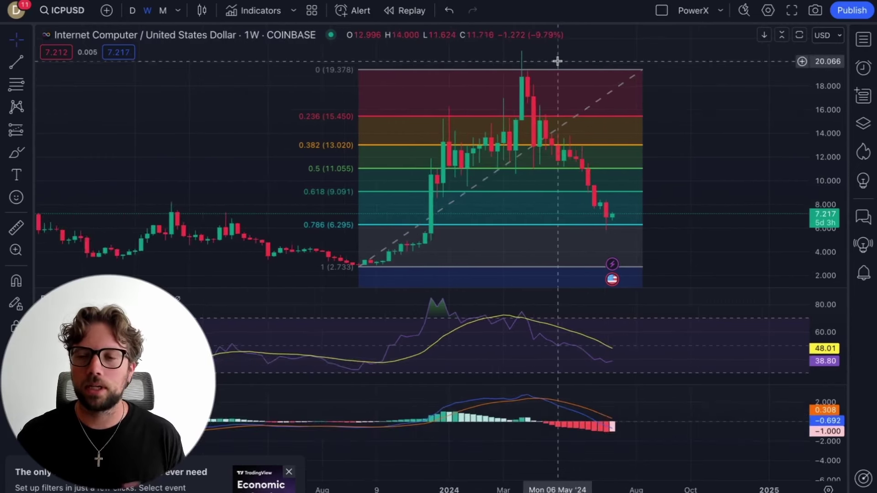
{"action": "left_click", "coordinate": [558, 72]}
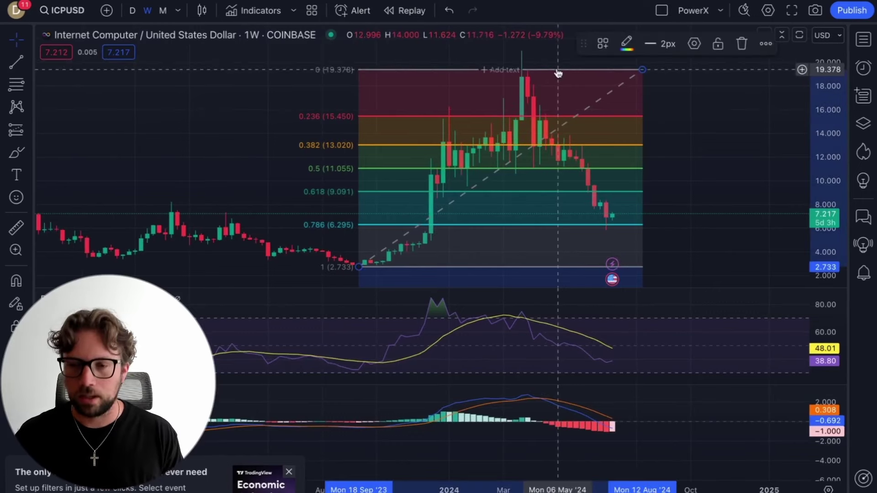
{"action": "key", "text": "Delete"}
{"action": "scroll", "coordinate": [516, 155], "scroll_direction": "down", "scroll_amount": 1}
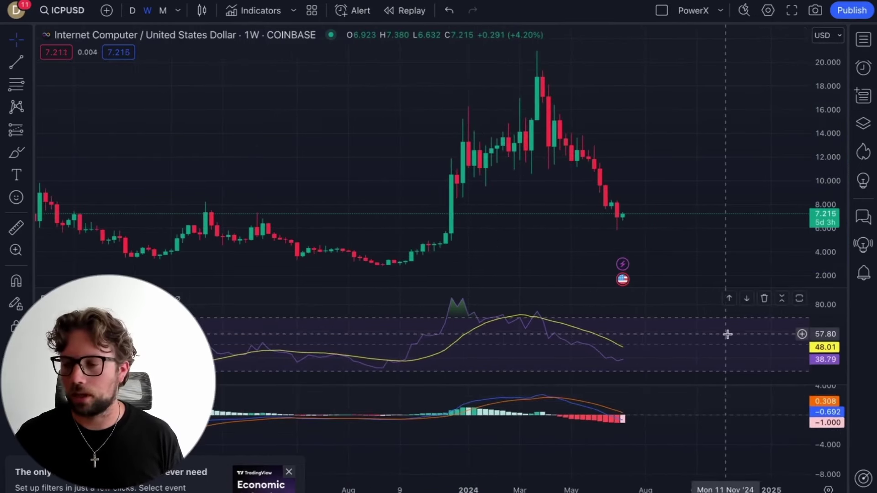
Remove the Relative Strength Index and Moving Average Convergence Divergence panes, leaving only the price candles.
{"action": "left_click", "coordinate": [764, 299]}
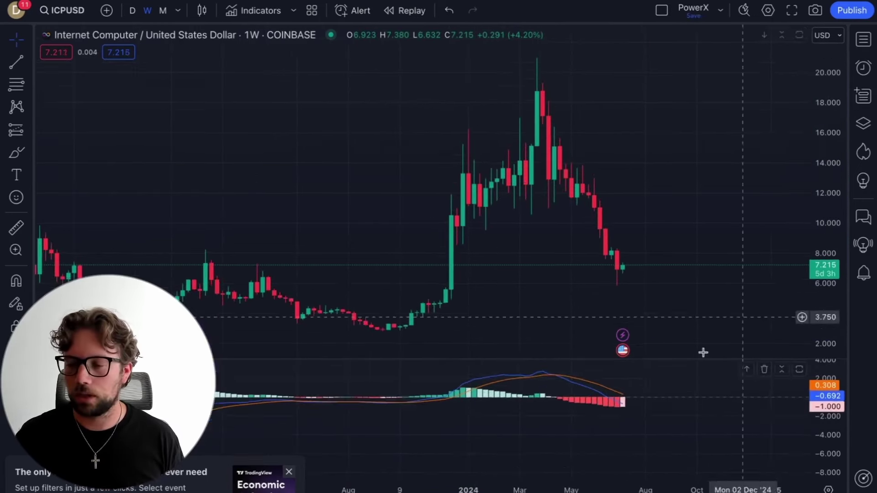
{"action": "left_click", "coordinate": [765, 369]}
{"action": "scroll", "coordinate": [639, 304], "scroll_direction": "up", "scroll_amount": 3}
{"action": "scroll", "coordinate": [638, 304], "scroll_direction": "up", "scroll_amount": 3}
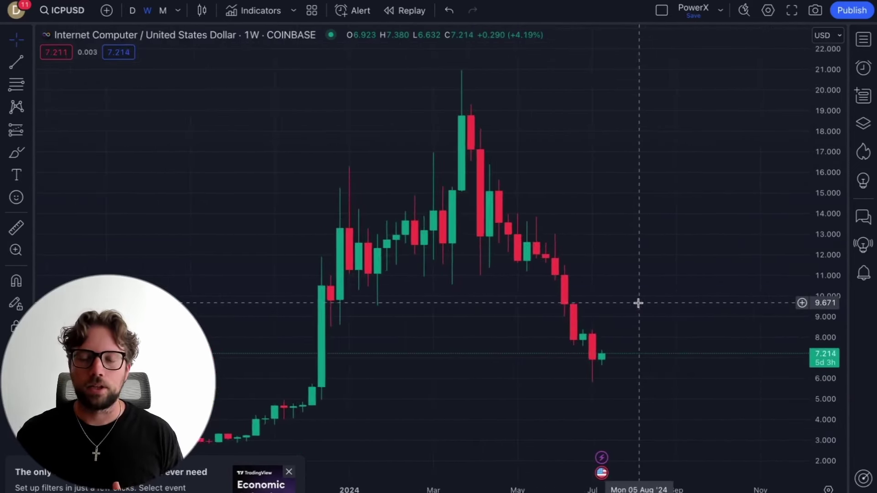
Draw a Trend-Based Fib Extension from the September 2023 low at about 2.904 to about 19.261 in April 2024, and back to about 5.817.
{"action": "scroll", "coordinate": [639, 304], "scroll_direction": "up", "scroll_amount": 1}
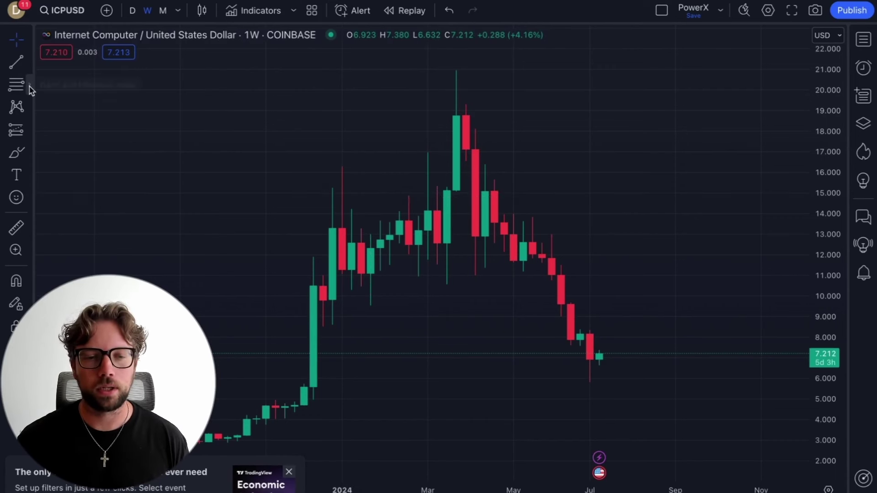
{"action": "left_click", "coordinate": [29, 87]}
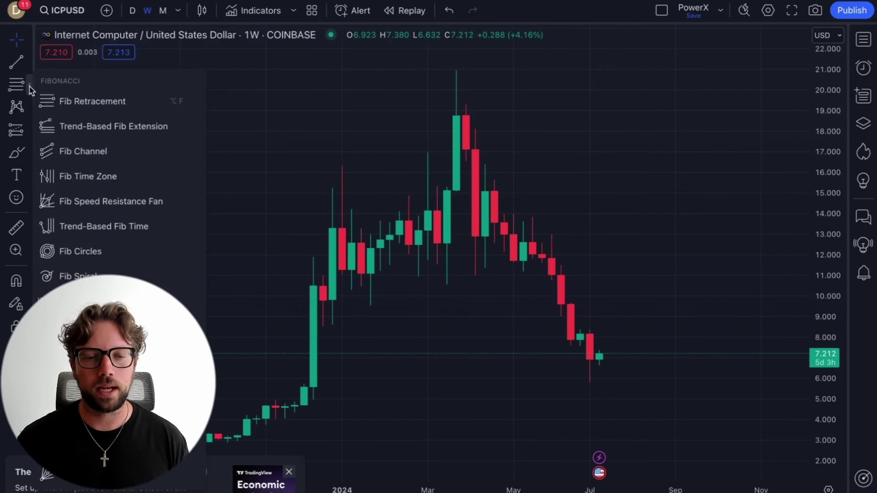
{"action": "left_click", "coordinate": [90, 131]}
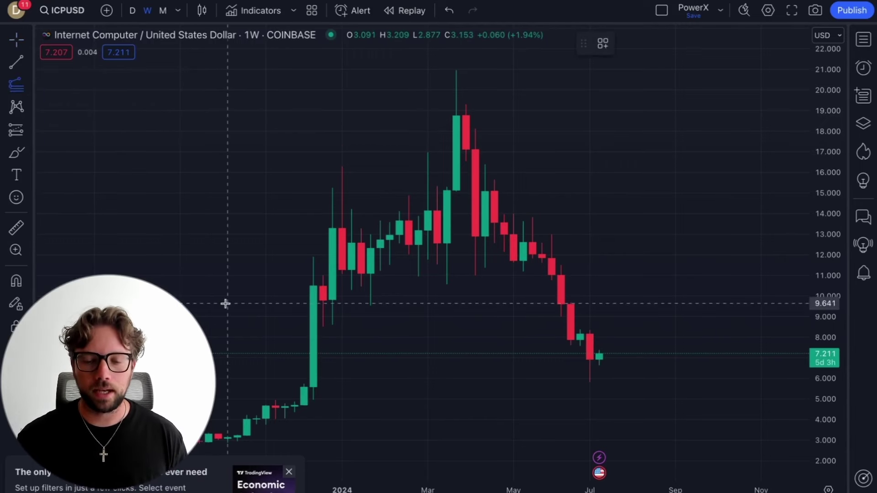
{"action": "left_click", "coordinate": [290, 473]}
{"action": "scroll", "coordinate": [320, 366], "scroll_direction": "down", "scroll_amount": 5}
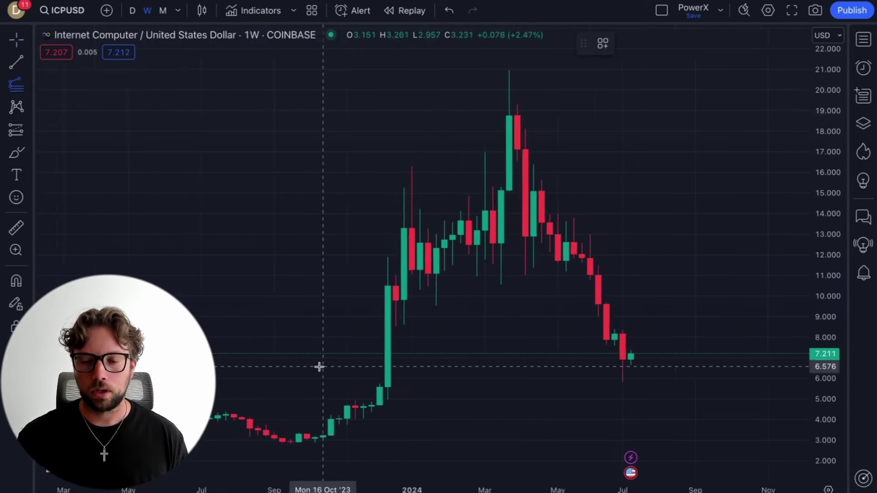
{"action": "scroll", "coordinate": [319, 367], "scroll_direction": "up", "scroll_amount": 1}
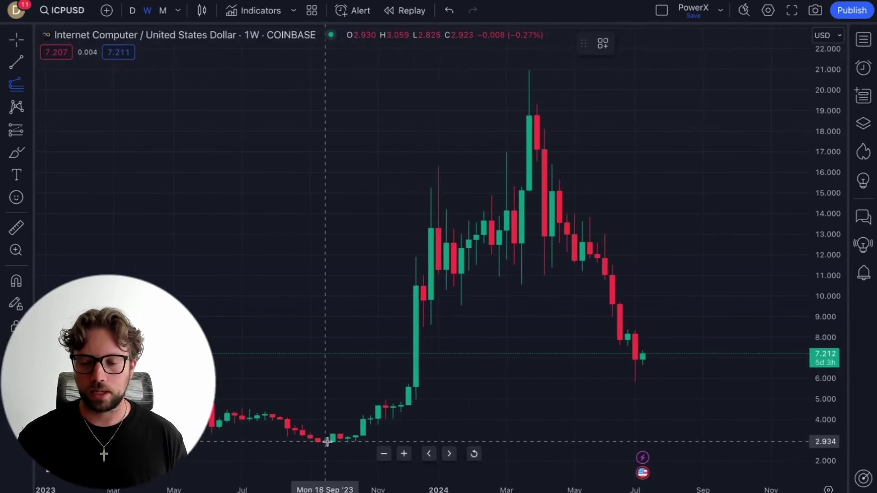
{"action": "left_click", "coordinate": [326, 442]}
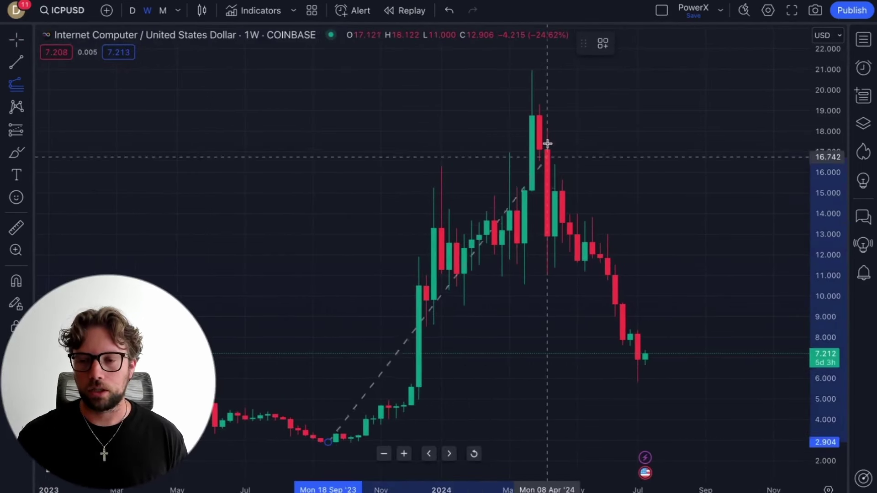
{"action": "left_click", "coordinate": [540, 106]}
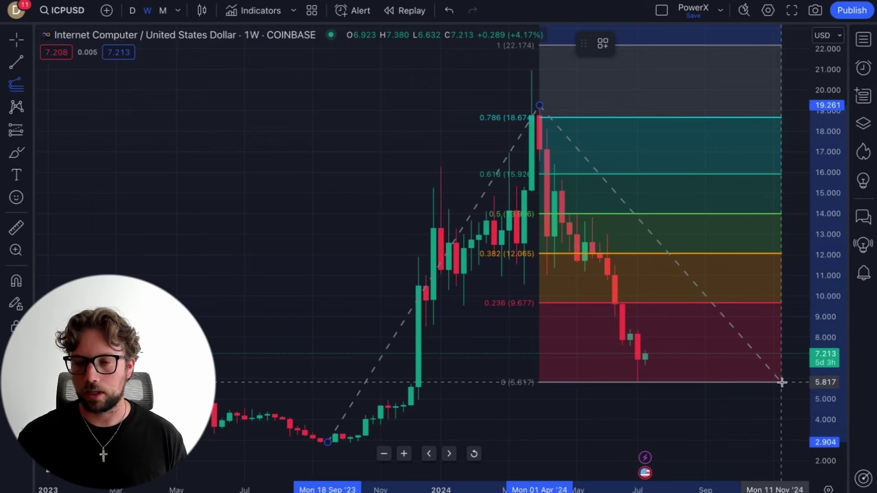
{"action": "left_click", "coordinate": [782, 383]}
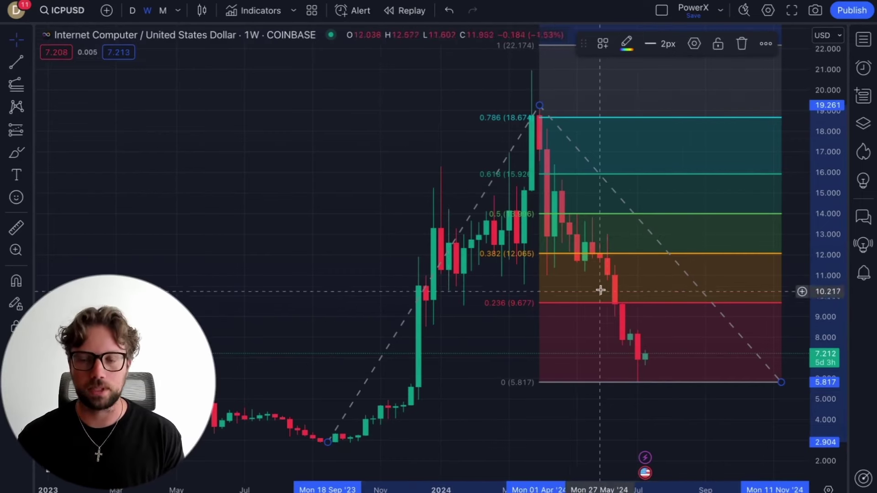
Examine the Fib extension's upper target levels, including 1 and 1.618 and those above them.
{"action": "left_click_drag", "start_coordinate": [829, 85], "coordinate": [799, 333]}
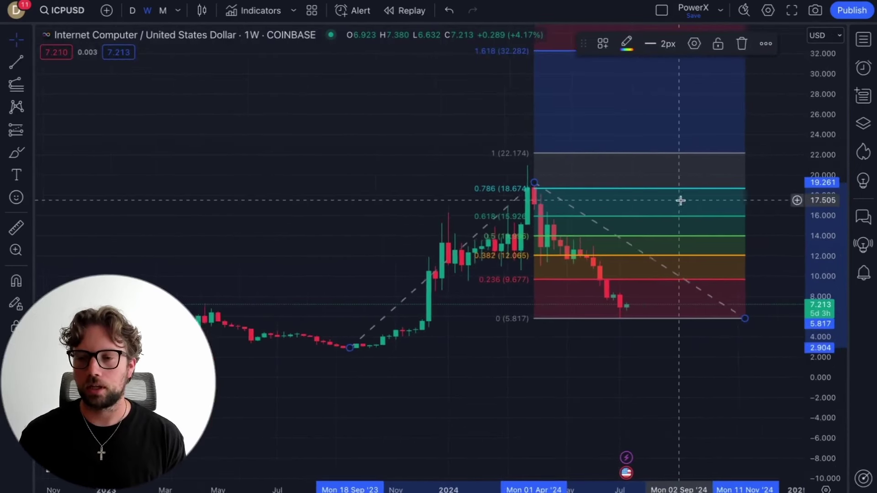
{"action": "left_click_drag", "start_coordinate": [817, 97], "coordinate": [813, 222]}
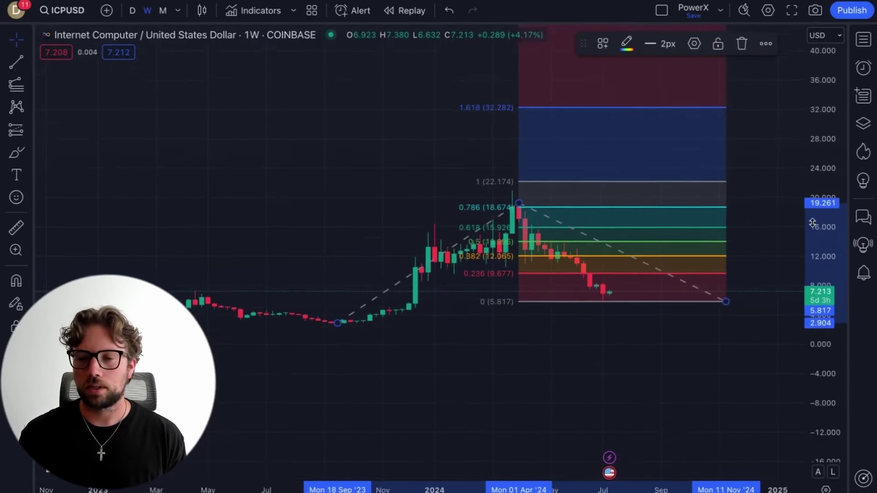
{"action": "left_click_drag", "start_coordinate": [659, 172], "coordinate": [616, 334]}
{"action": "left_click_drag", "start_coordinate": [729, 147], "coordinate": [684, 233]}
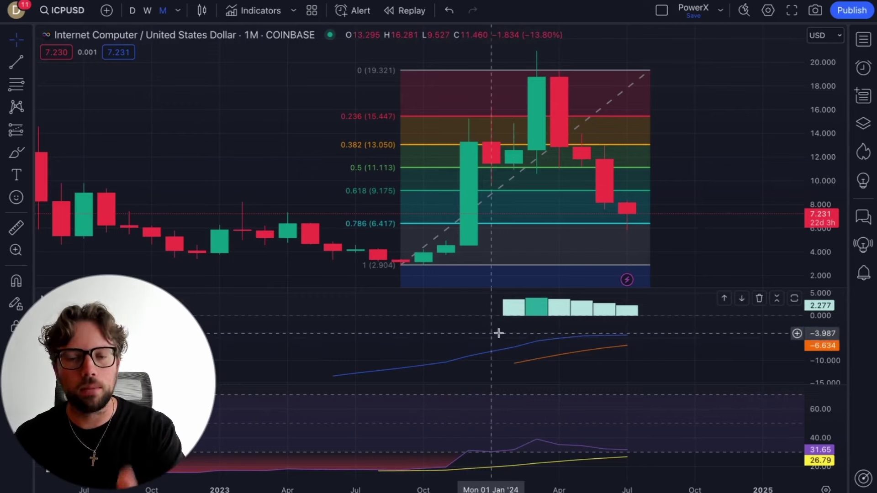
{"action": "scroll", "coordinate": [423, 274], "scroll_direction": "down", "scroll_amount": 3}
{"action": "scroll", "coordinate": [423, 275], "scroll_direction": "down", "scroll_amount": 2}
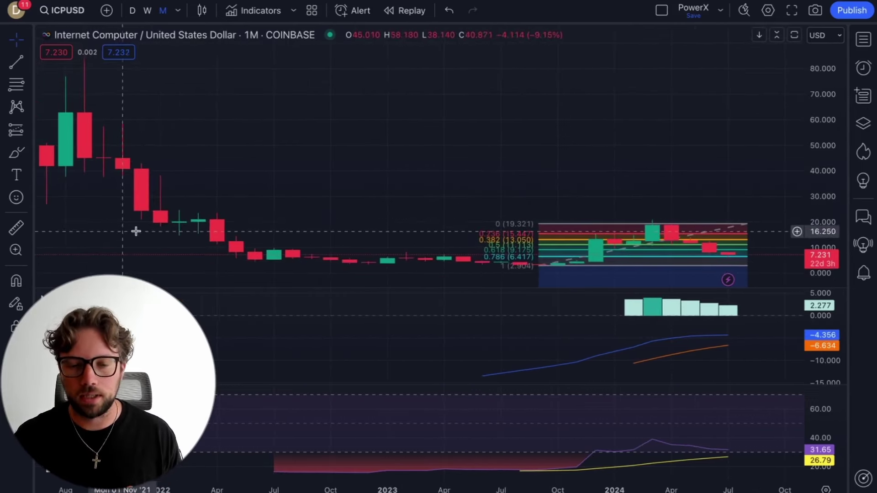
{"action": "scroll", "coordinate": [438, 220], "scroll_direction": "up", "scroll_amount": 6}
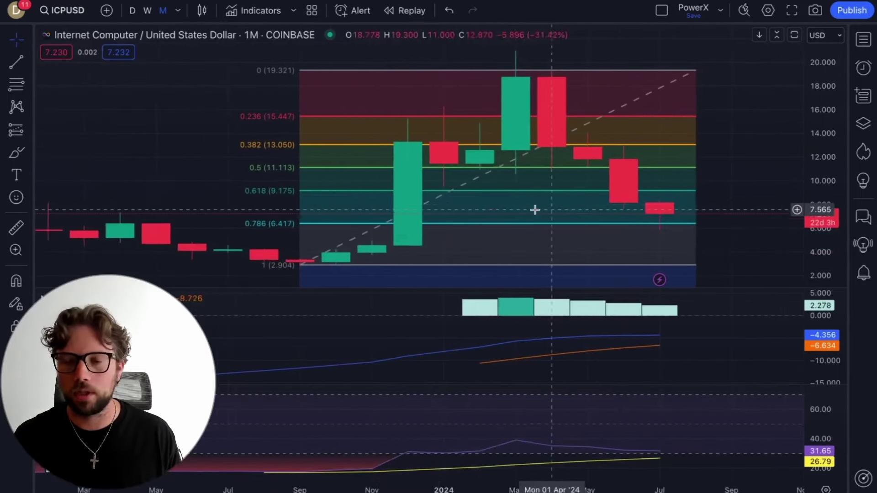
{"action": "scroll", "coordinate": [535, 209], "scroll_direction": "down", "scroll_amount": 1}
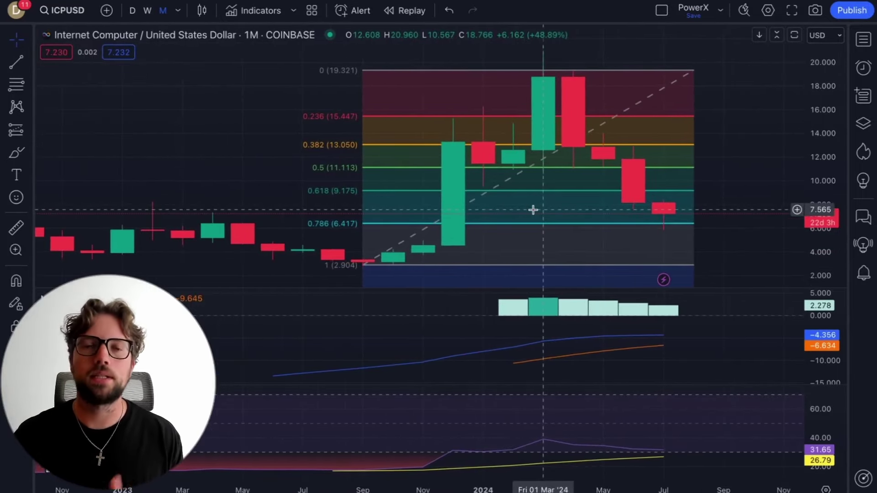